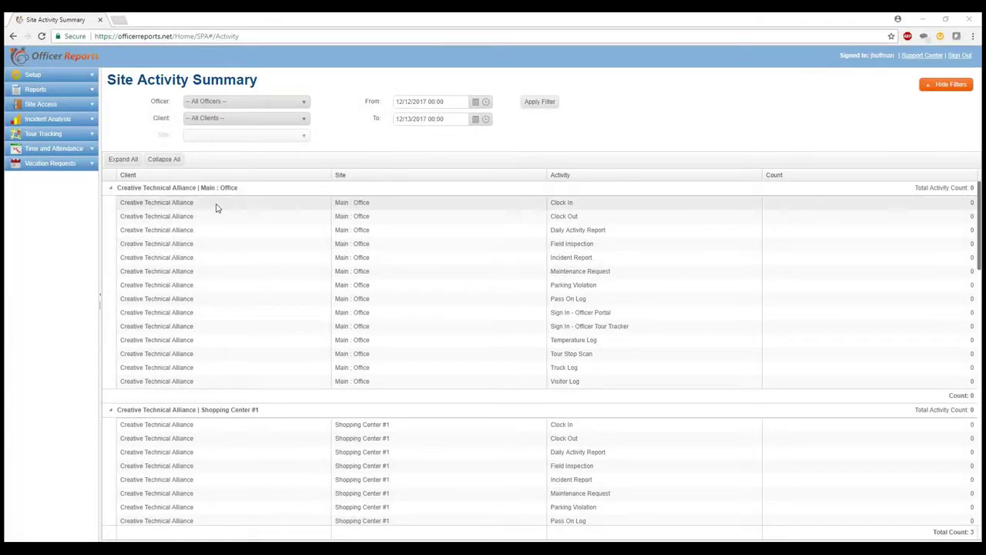
# Open Payroll Settings from the Account group in the Setup sidebar
pyautogui.click(48, 76)
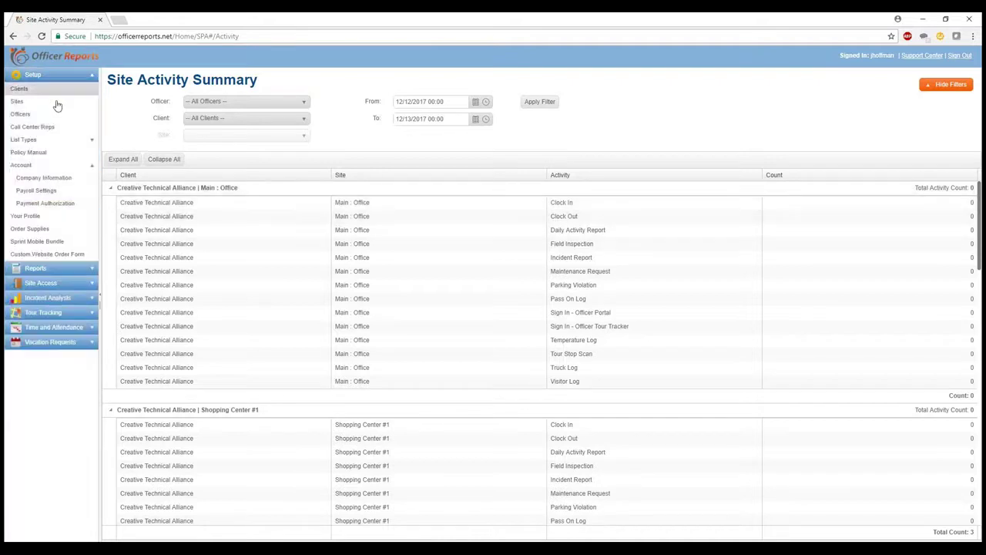
pyautogui.click(71, 192)
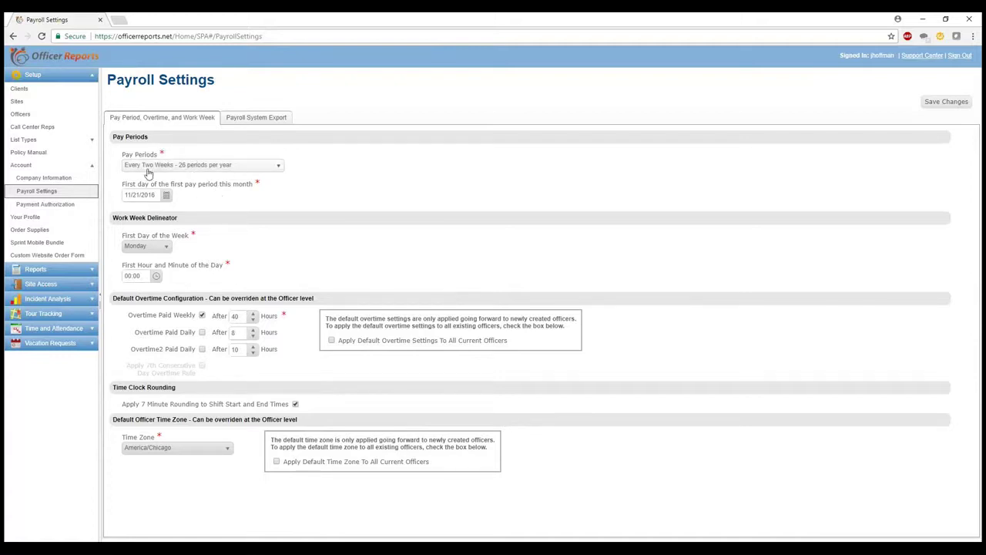
# Keep pay periods every two weeks and set the first pay period start to 12/12/2016
pyautogui.click(179, 166)
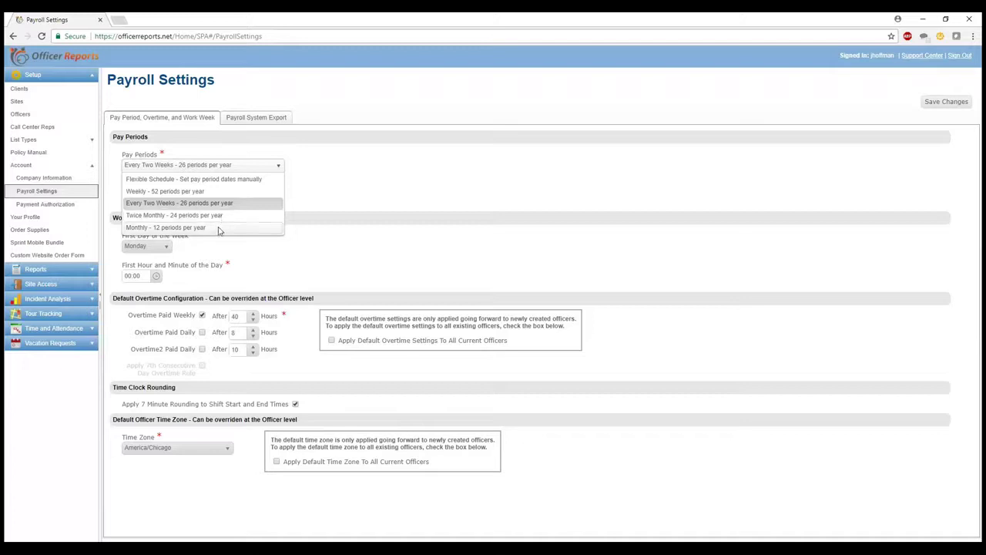
pyautogui.click(379, 202)
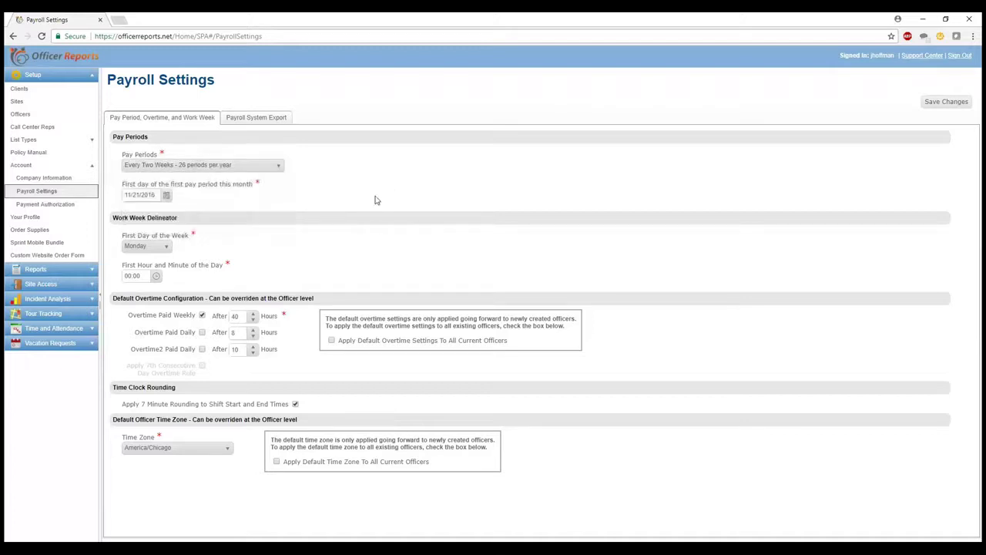
pyautogui.click(165, 197)
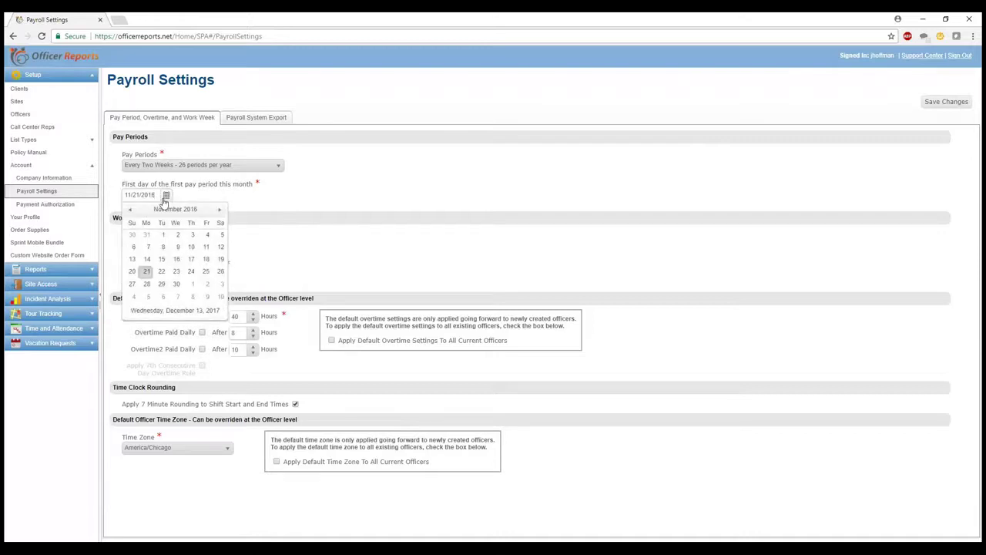
pyautogui.click(219, 210)
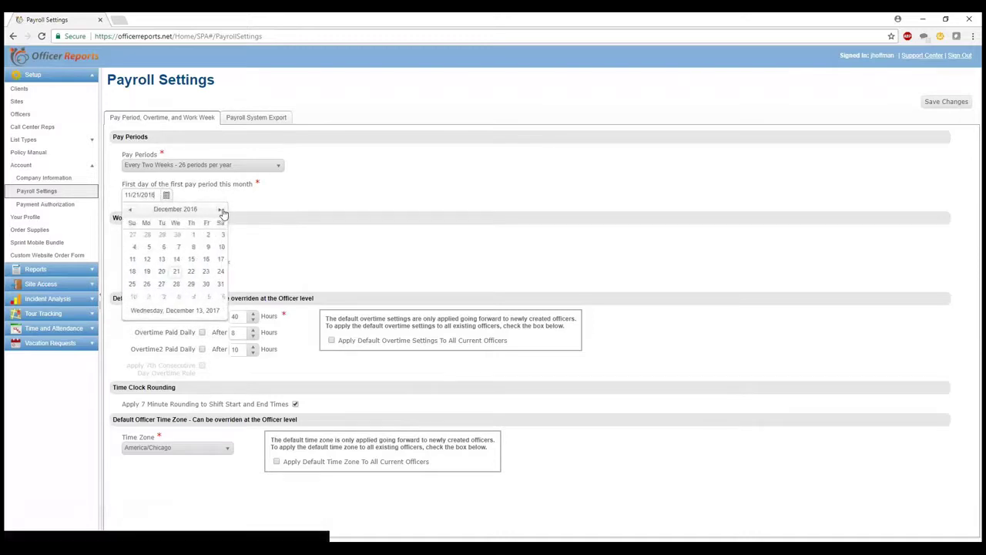
pyautogui.click(146, 259)
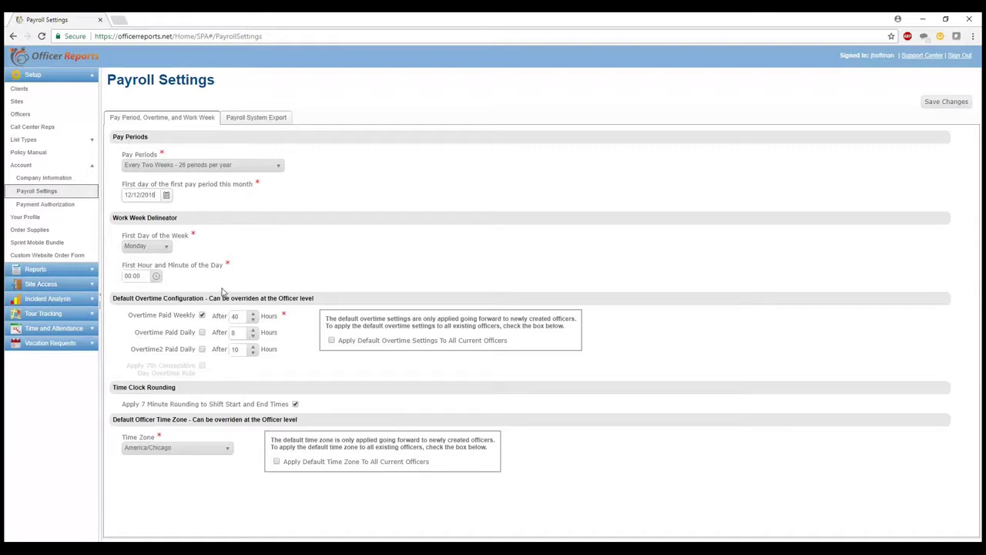
pyautogui.click(156, 276)
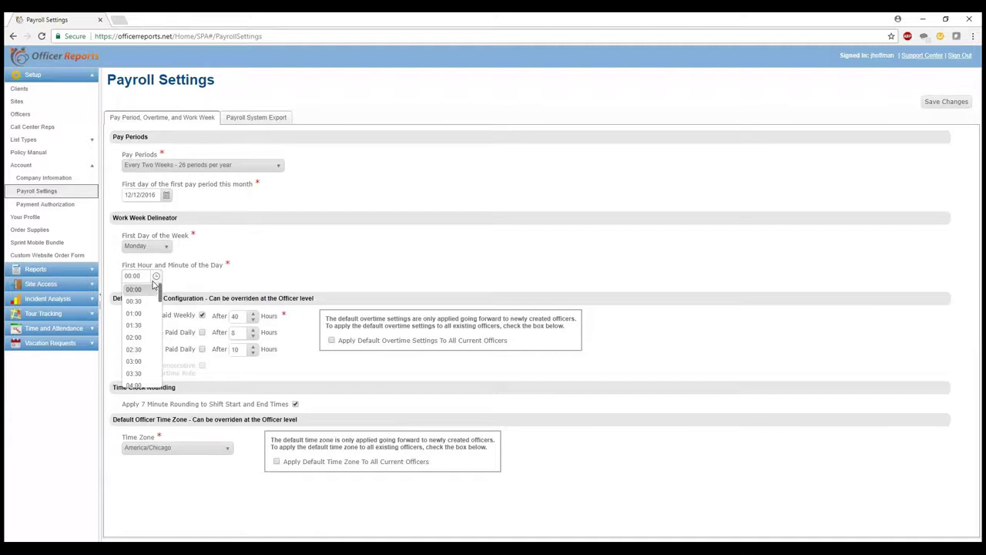
pyautogui.click(274, 254)
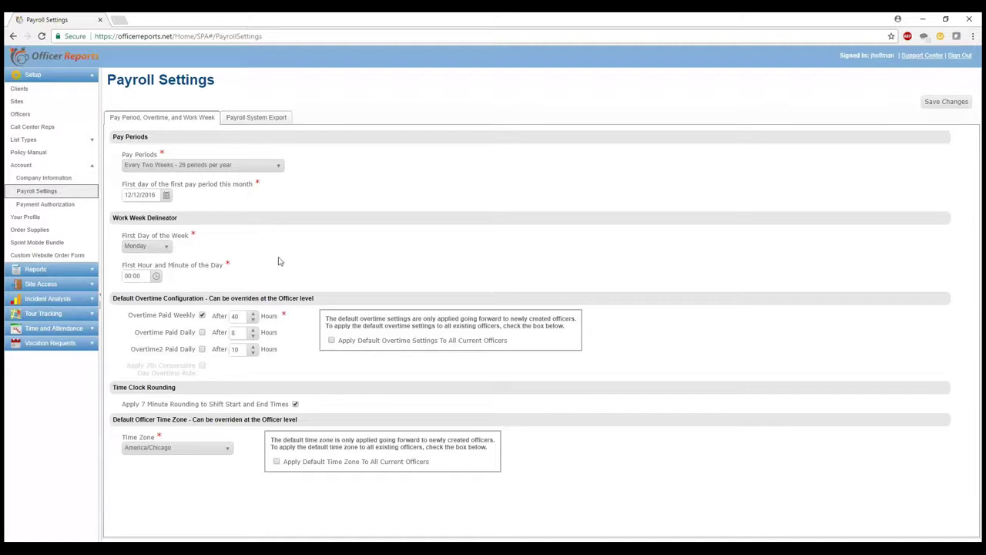
# Select ADP PayForce as the payroll system on the Payroll System Export tab
pyautogui.click(254, 127)
pyautogui.click(160, 166)
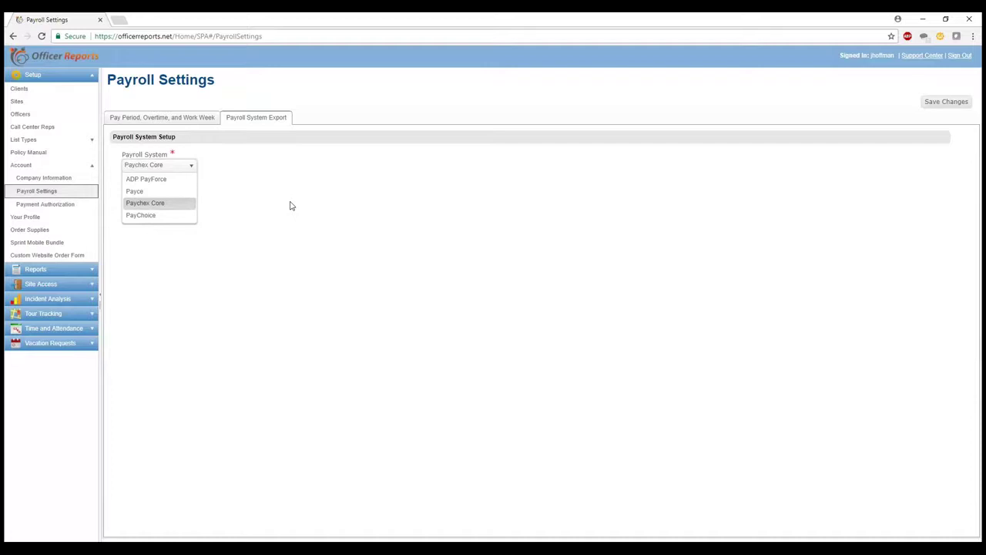
pyautogui.click(168, 179)
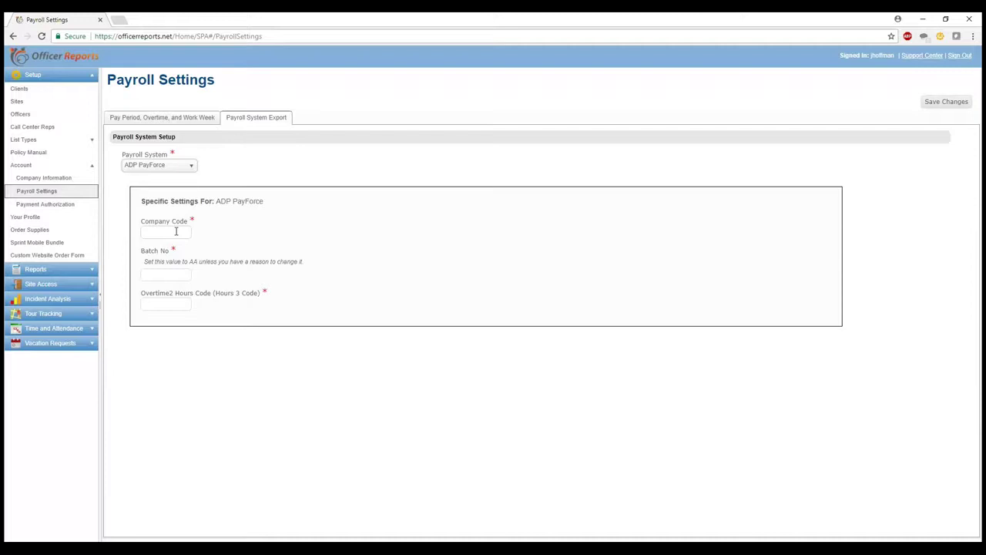
# Enter Batch No AA, then try the Payce, Paychex Core and PayChoice payroll systems
pyautogui.click(187, 275)
pyautogui.write('AA')
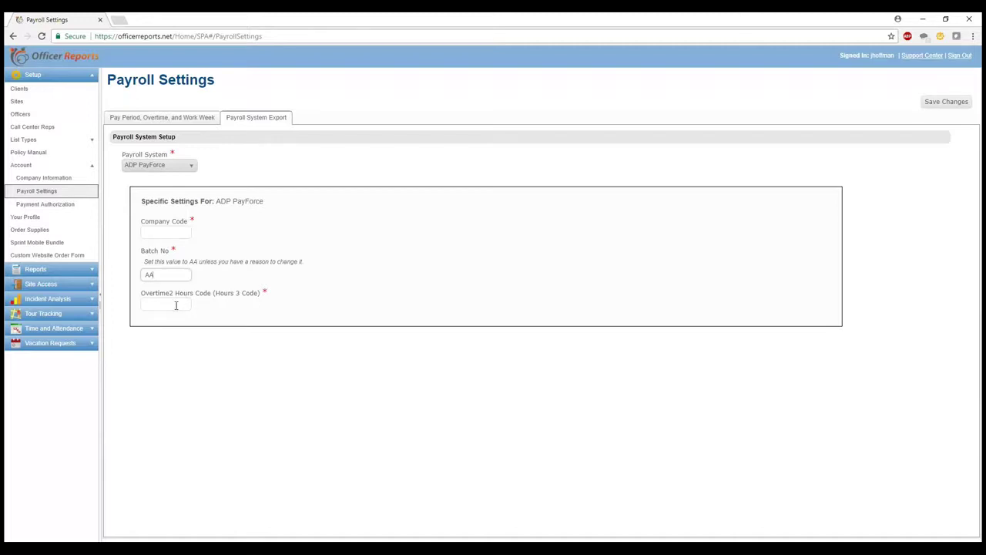
pyautogui.click(176, 305)
pyautogui.click(172, 229)
pyautogui.click(171, 171)
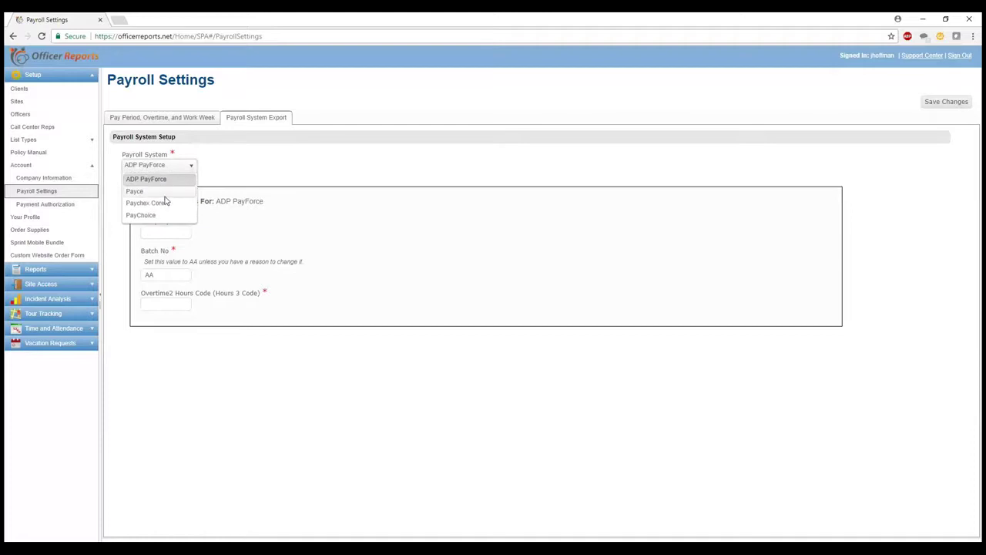
pyautogui.click(167, 201)
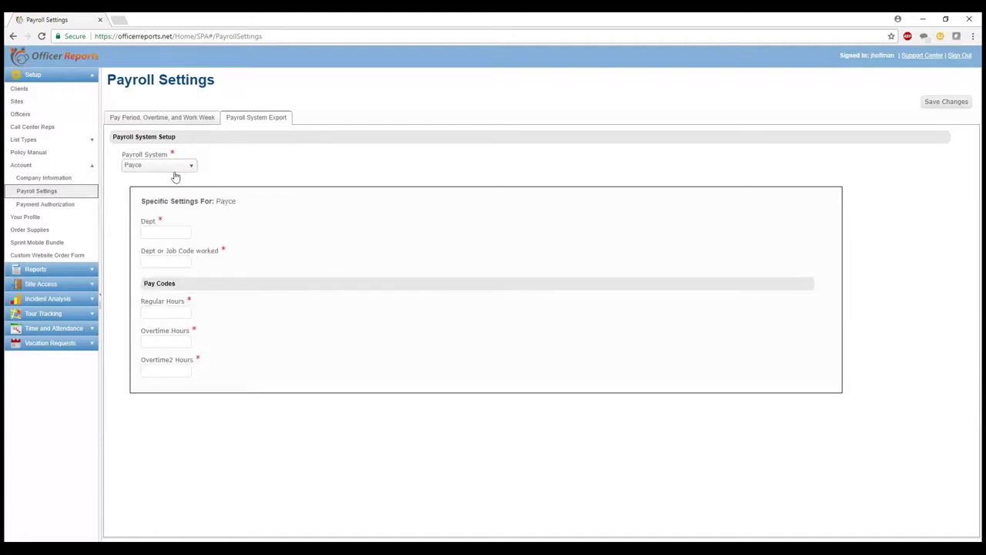
pyautogui.click(176, 177)
pyautogui.click(170, 203)
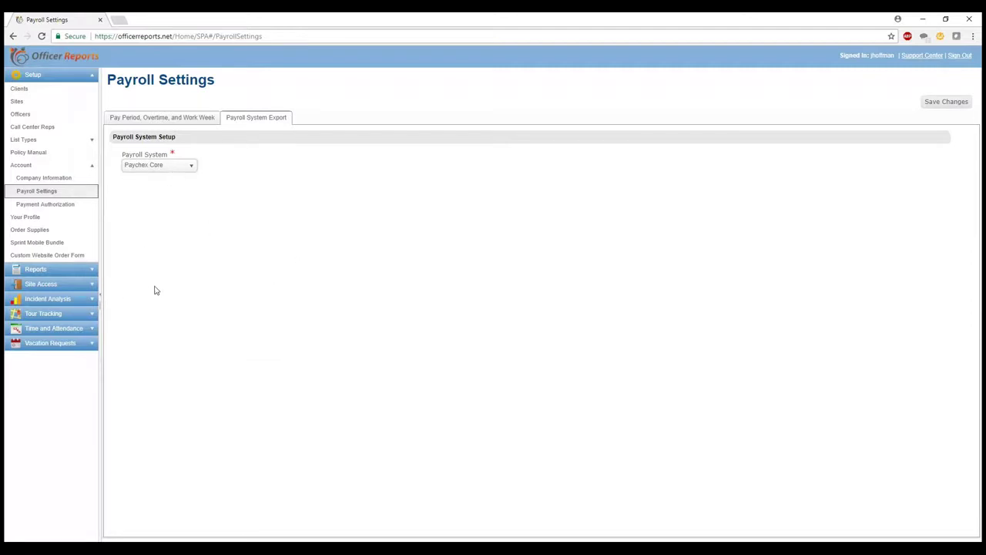
pyautogui.click(167, 167)
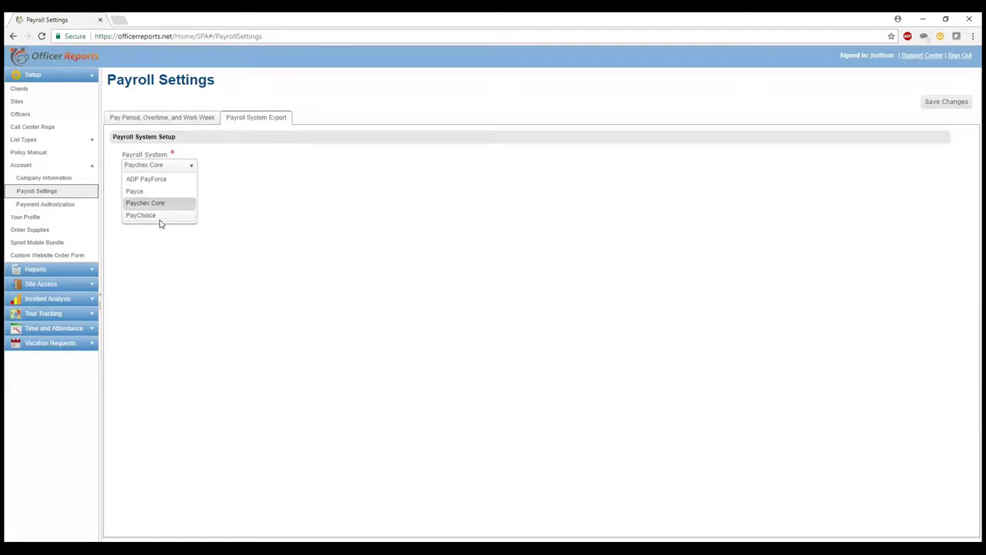
pyautogui.click(159, 219)
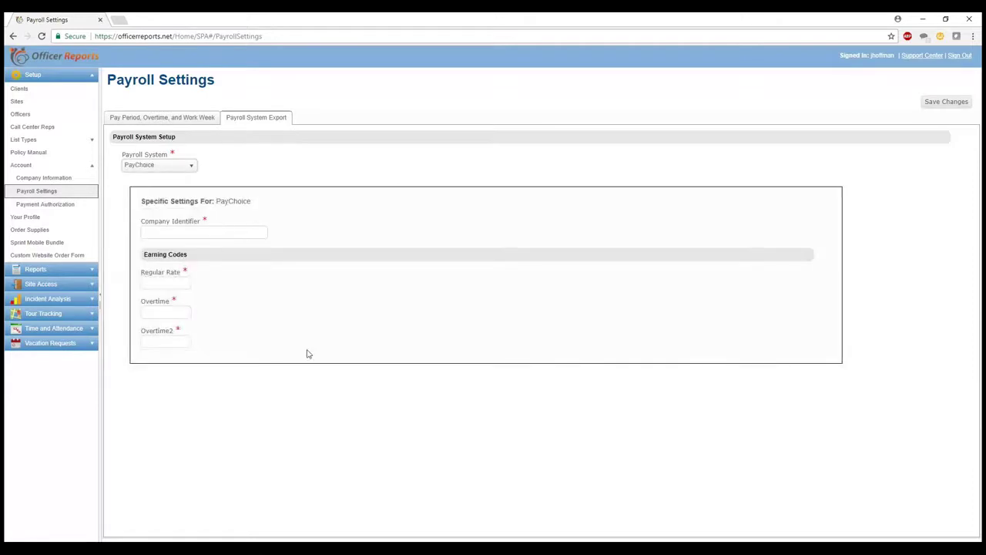
# Save ADP PayForce export with company code OR123, batch AA and Overtime2 code OROT
pyautogui.click(165, 169)
pyautogui.click(163, 176)
pyautogui.click(175, 231)
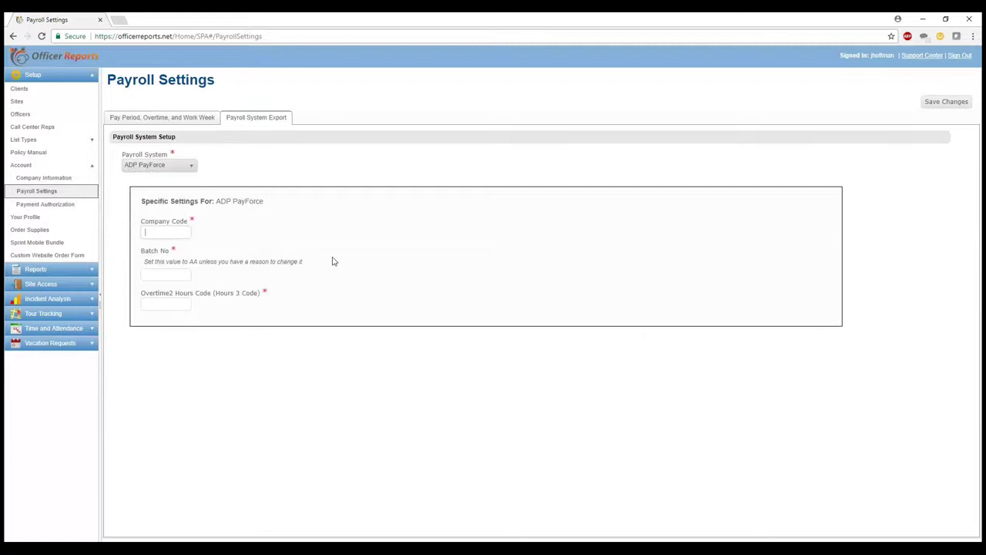
pyautogui.write('OR123')
pyautogui.press('Tab')
pyautogui.write('AA')
pyautogui.press('Tab')
pyautogui.write('OROT3')
pyautogui.click(925, 108)
pyautogui.click(495, 313)
pyautogui.click(202, 121)
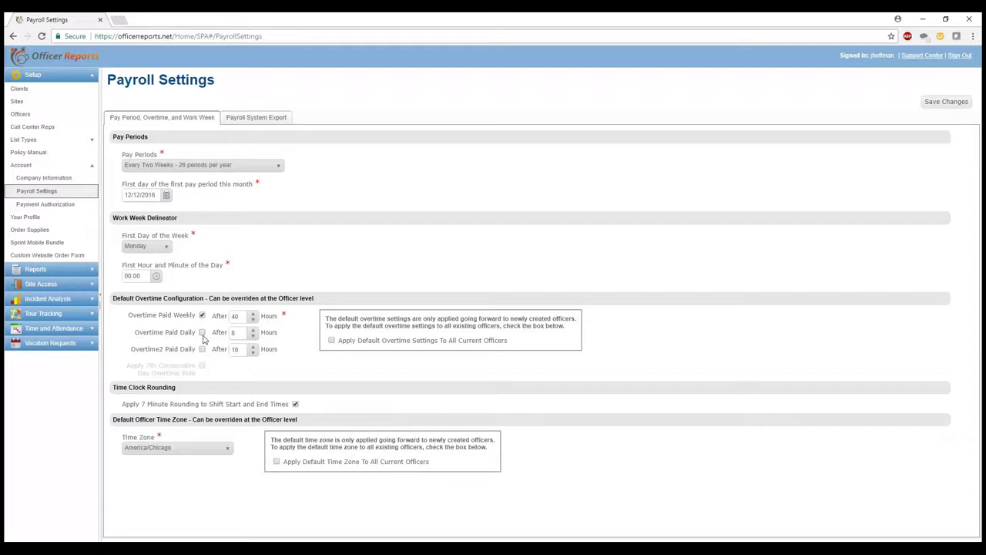
# Check Overtime Paid Daily after 8 hours in Default Overtime Configuration
pyautogui.click(203, 335)
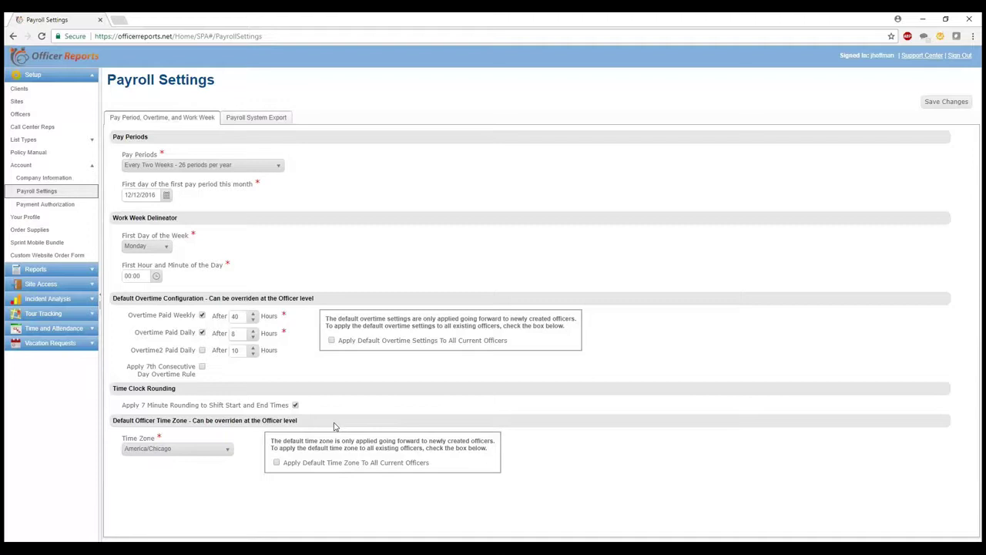
pyautogui.click(174, 455)
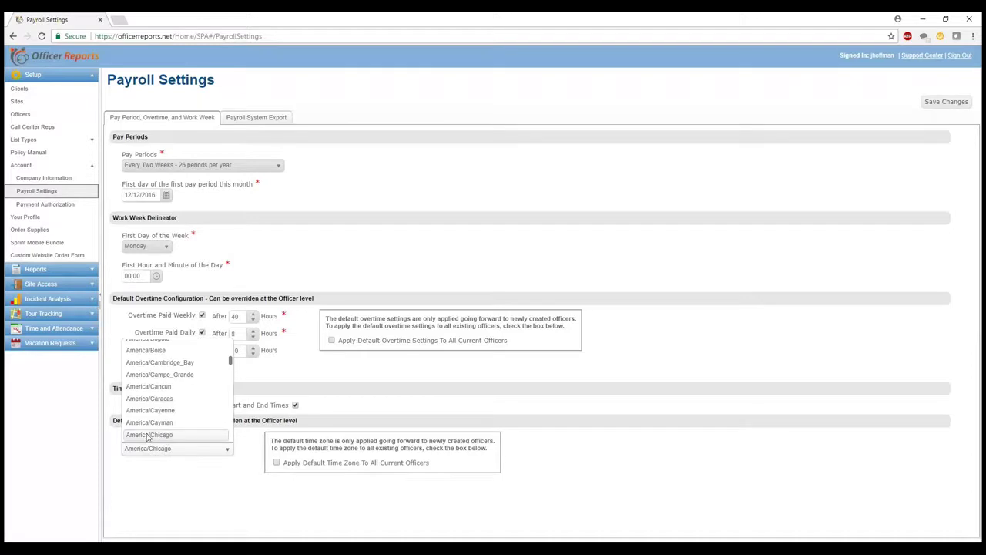
pyautogui.click(271, 531)
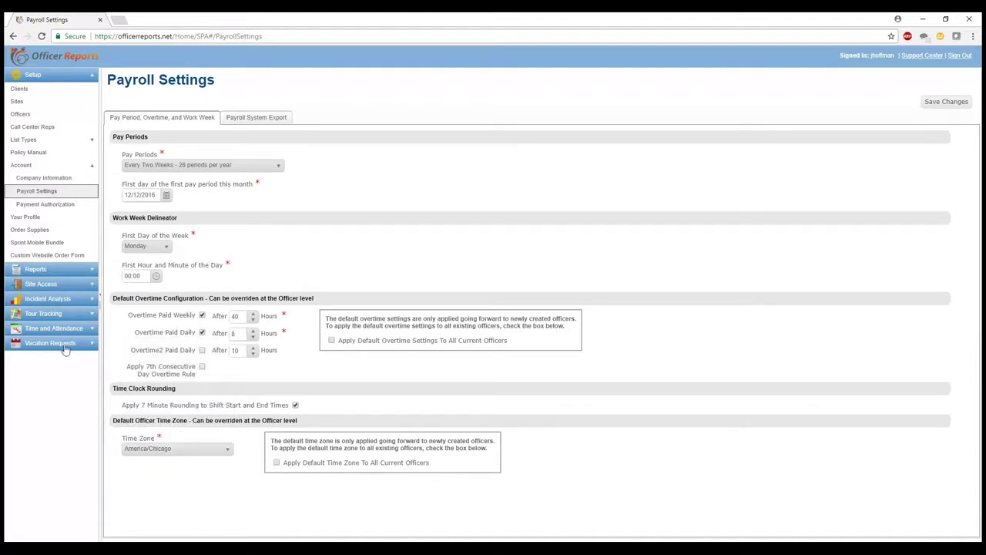
# Apply default overtime and America/Chicago time zone to all current officers, then save
pyautogui.click(332, 341)
pyautogui.click(277, 463)
pyautogui.click(935, 113)
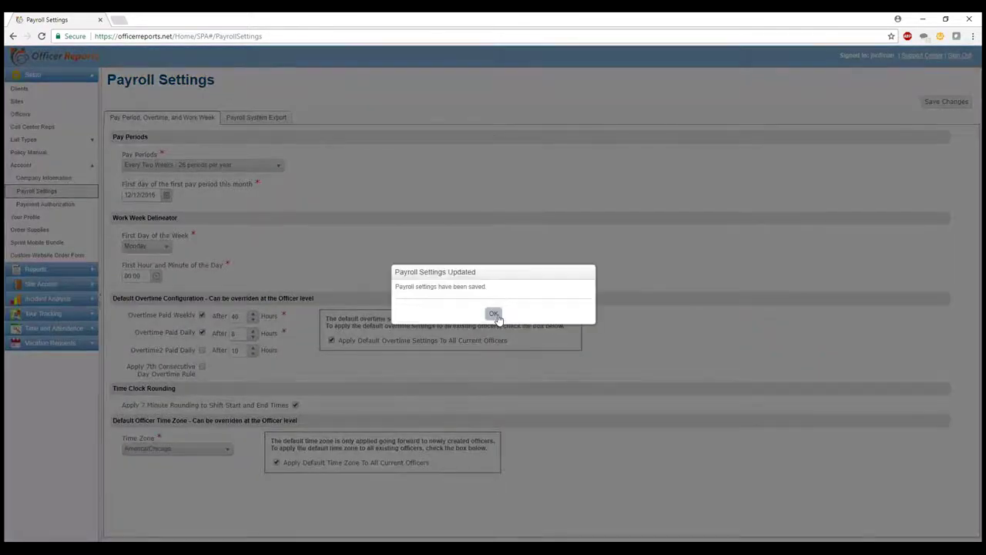
pyautogui.click(494, 314)
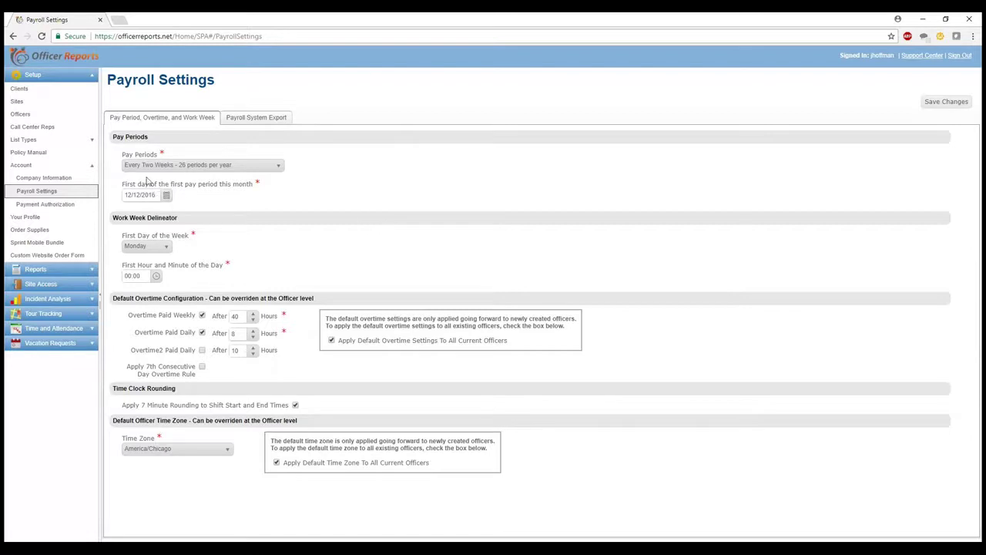
# Go to the Officers list and edit the first officer's record
pyautogui.click(34, 116)
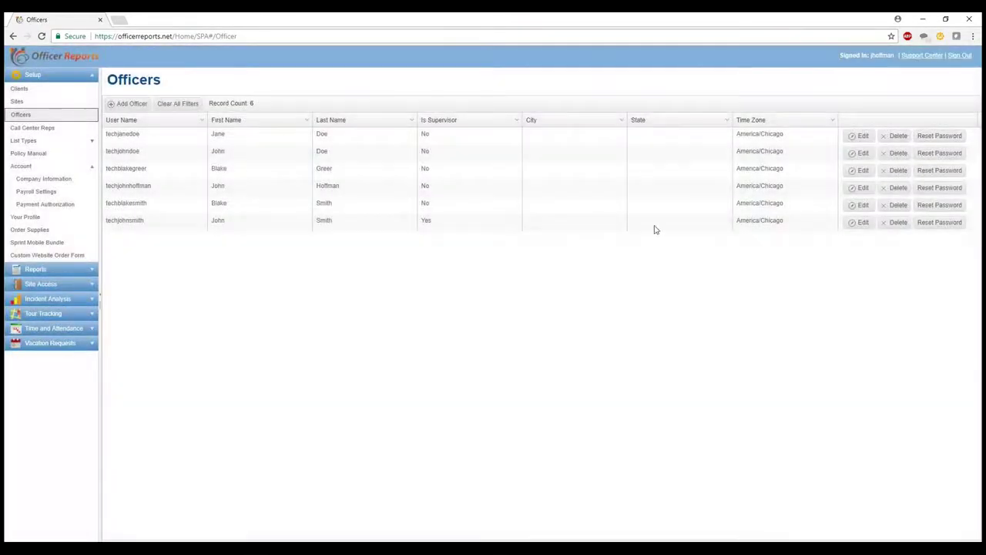
pyautogui.click(862, 137)
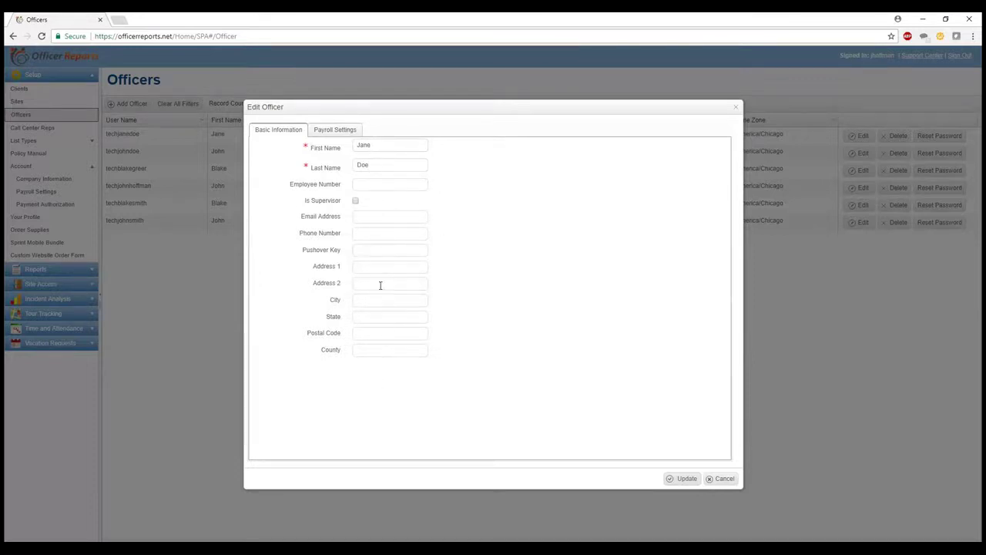
# Replace 40 with 35 in the officer's Overtime Paid Weekly hours and update
pyautogui.click(346, 137)
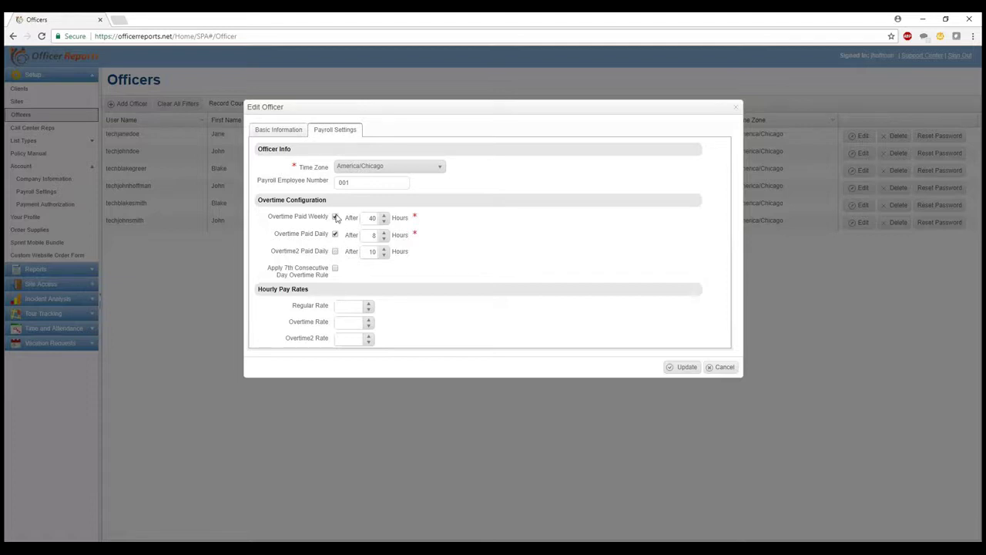
pyautogui.doubleClick(373, 218)
pyautogui.write('35')
pyautogui.click(686, 369)
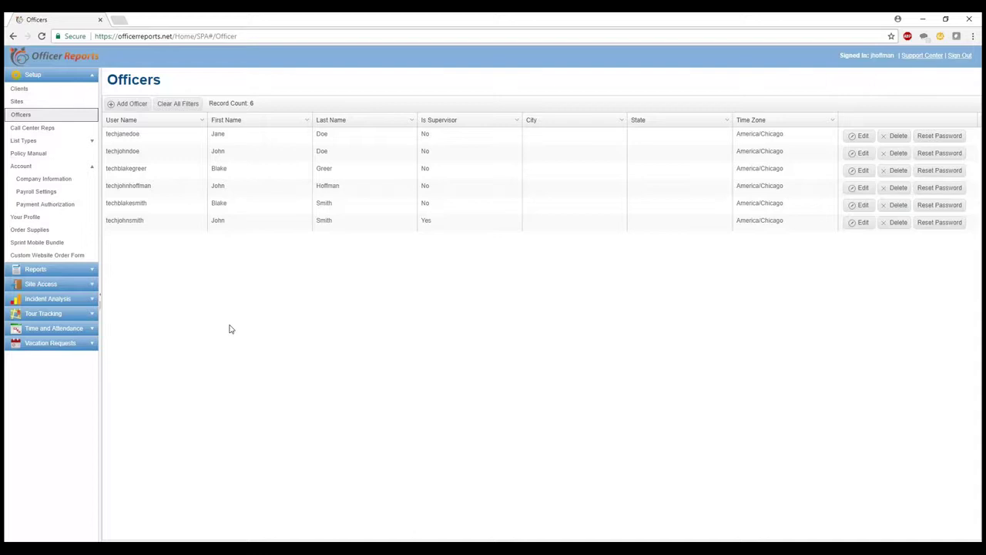
# Load the Payroll hour summary for 11/27/2017–12/10/2017, showing 16 regular and 27 overtime hours
pyautogui.click(85, 333)
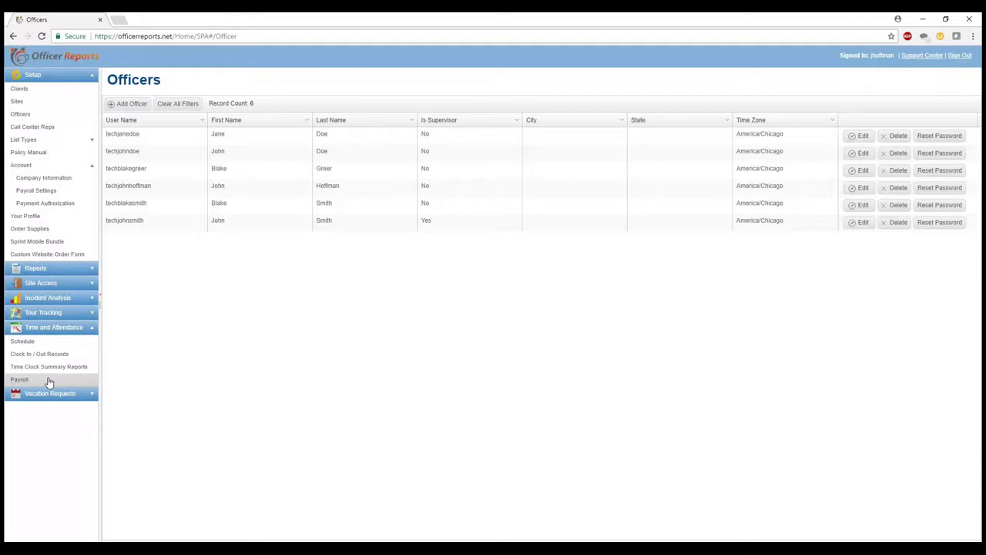
pyautogui.click(23, 380)
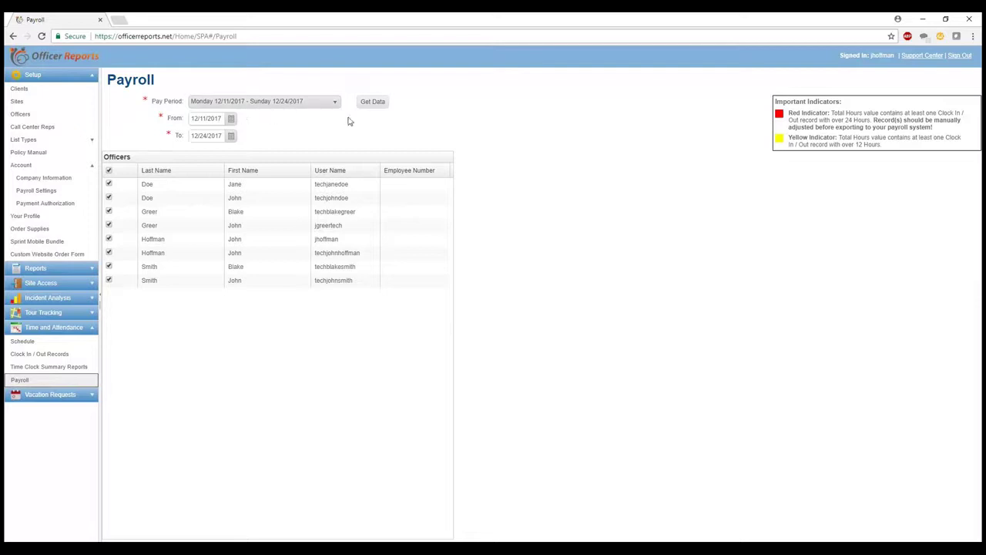
pyautogui.click(374, 108)
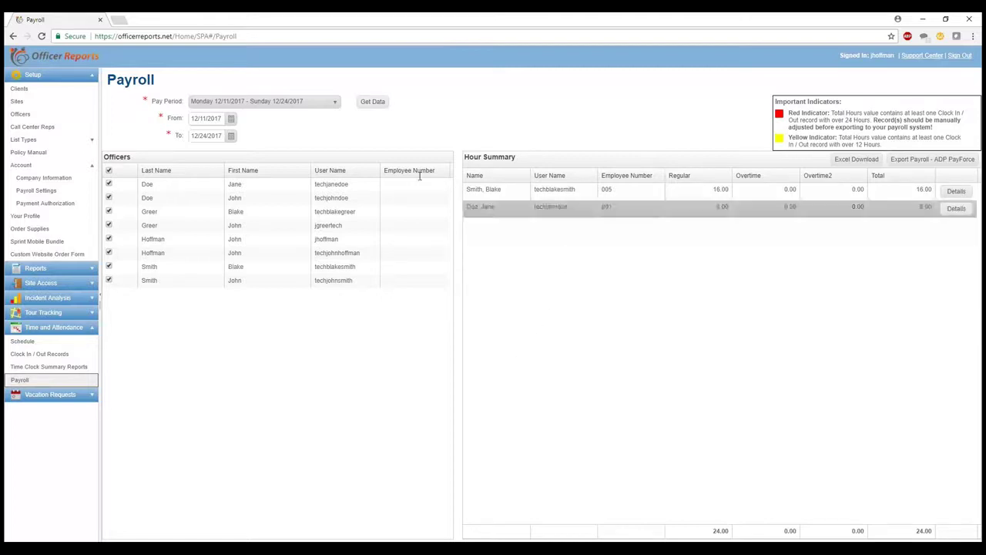
pyautogui.click(333, 105)
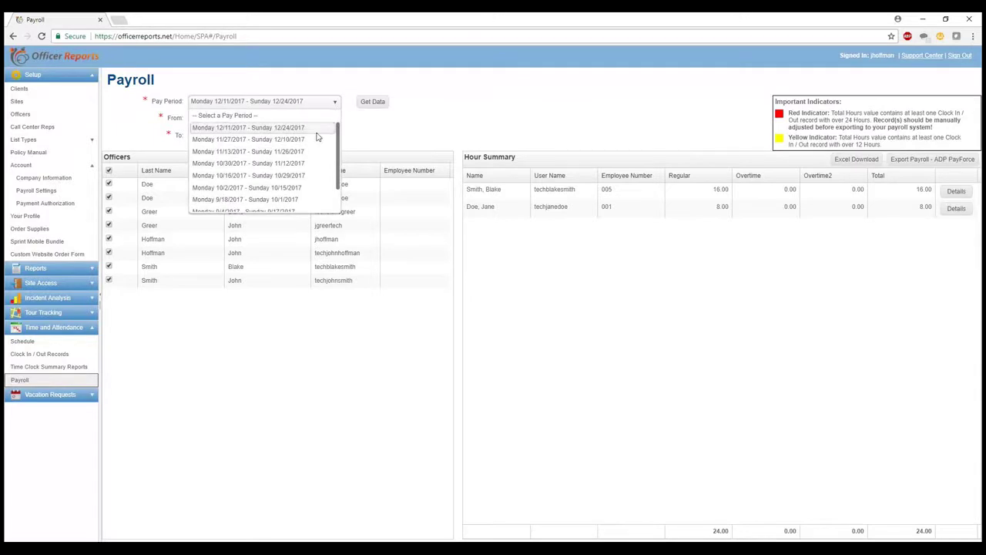
pyautogui.click(316, 138)
pyautogui.click(374, 101)
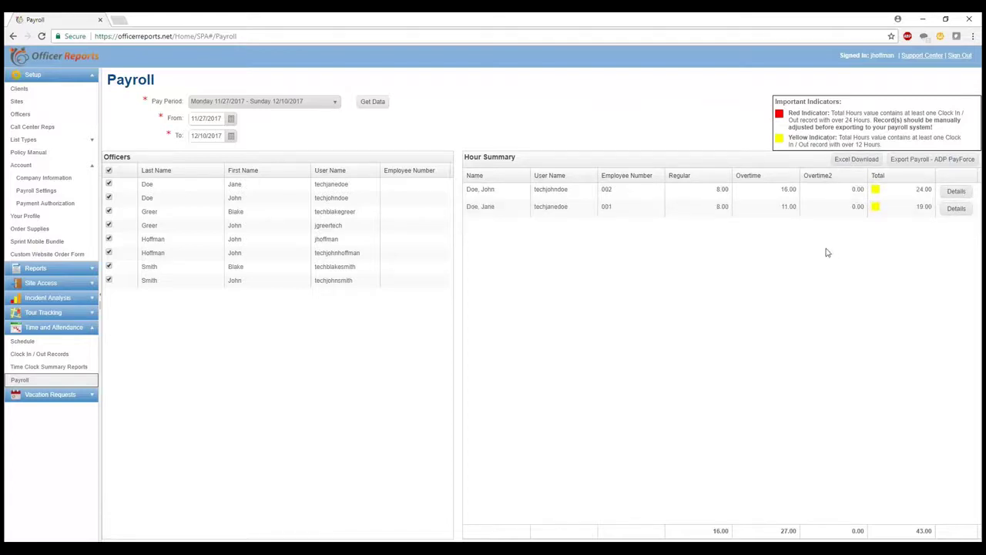
# Inspect the first summary row's day-by-day hour details, then close them
pyautogui.click(956, 191)
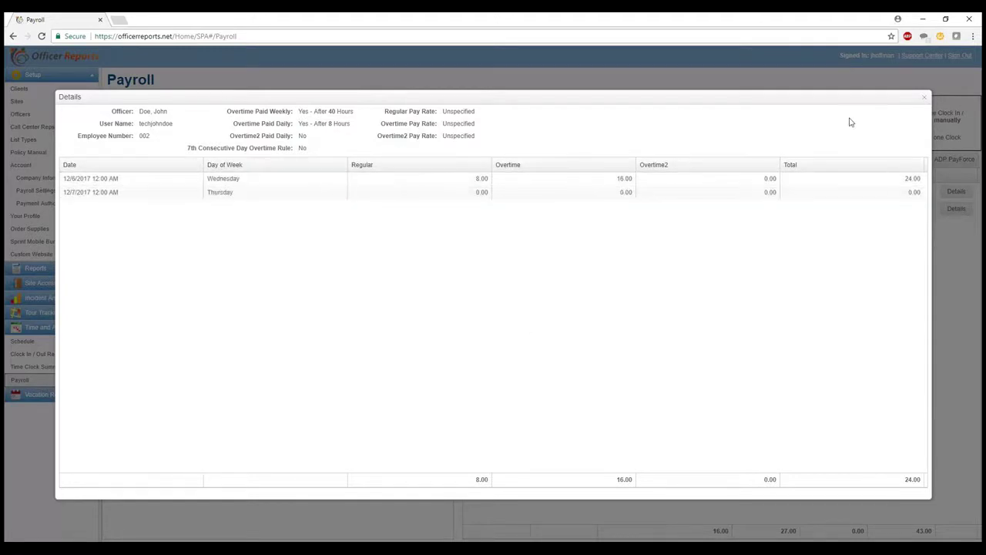
pyautogui.click(922, 98)
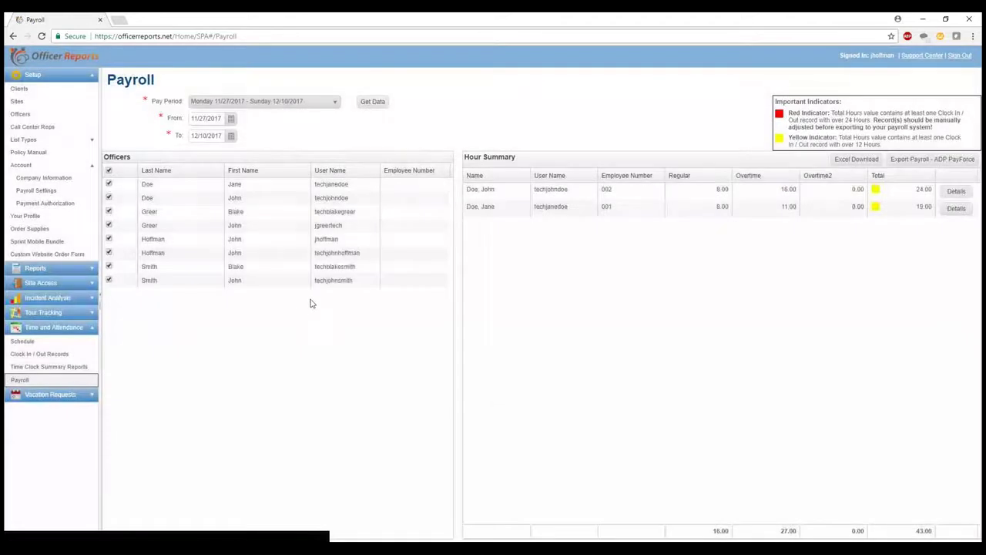
pyautogui.click(954, 190)
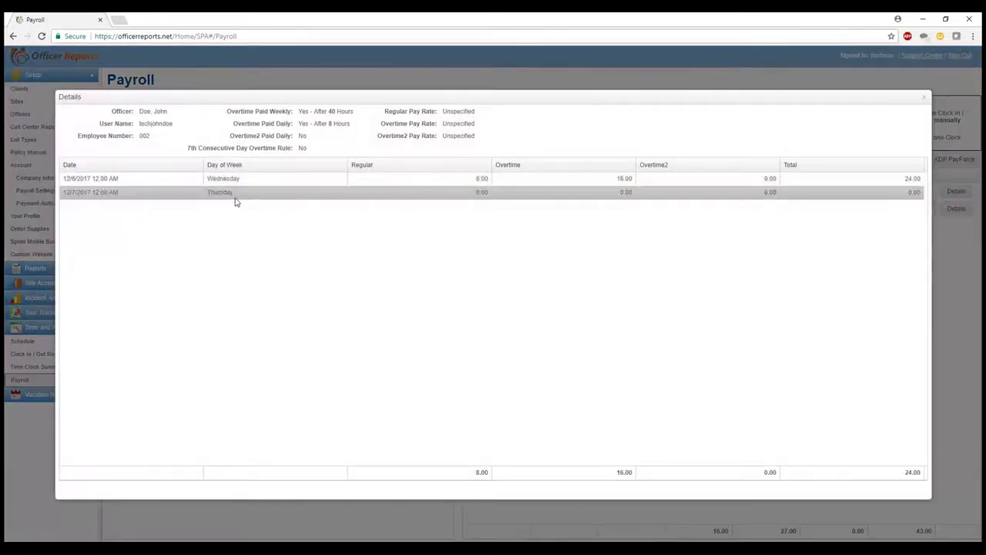
pyautogui.click(923, 98)
# Open the Clock In/Out Times list showing all 46 entries, including the 1,440-minute shift
pyautogui.click(66, 355)
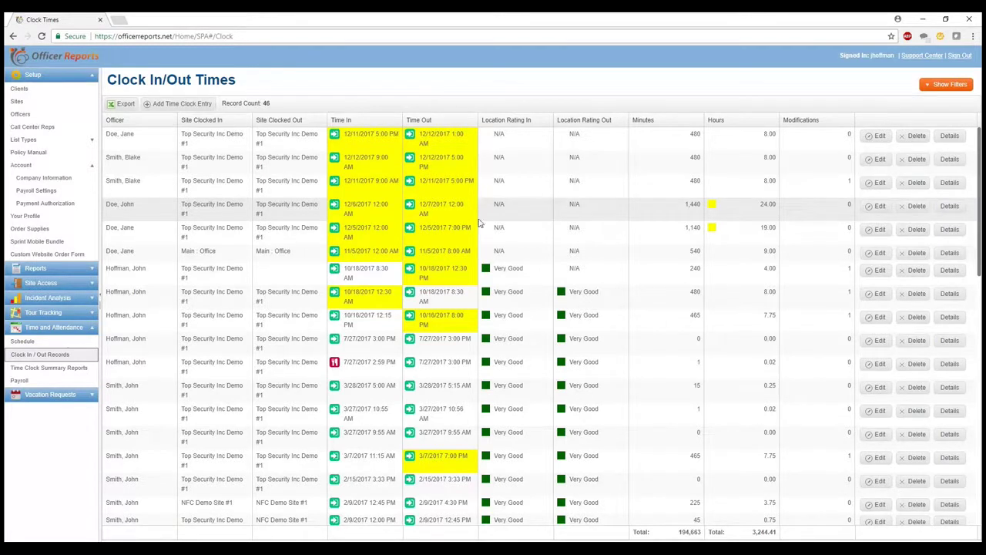
# Change the 24-hour entry's clock-out to 12/6/2017 8:00 AM, making it 480 minutes
pyautogui.click(877, 206)
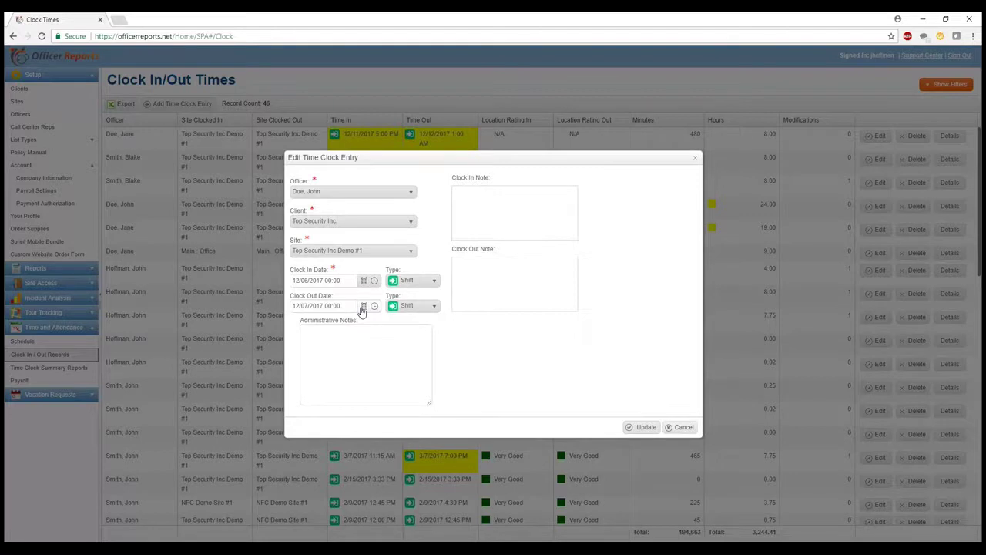
pyautogui.click(363, 307)
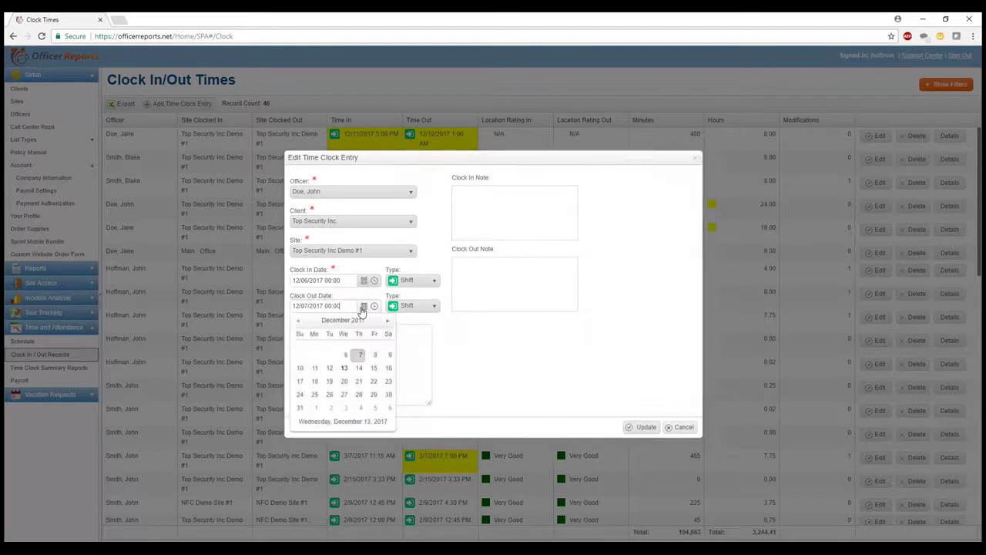
pyautogui.click(346, 357)
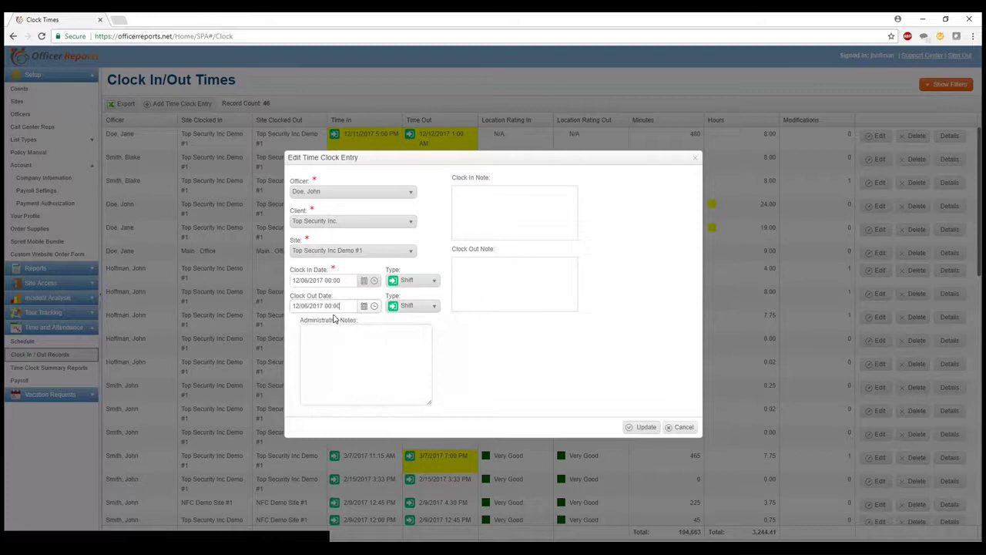
pyautogui.moveTo(462, 164); pyautogui.dragTo(823, 201)
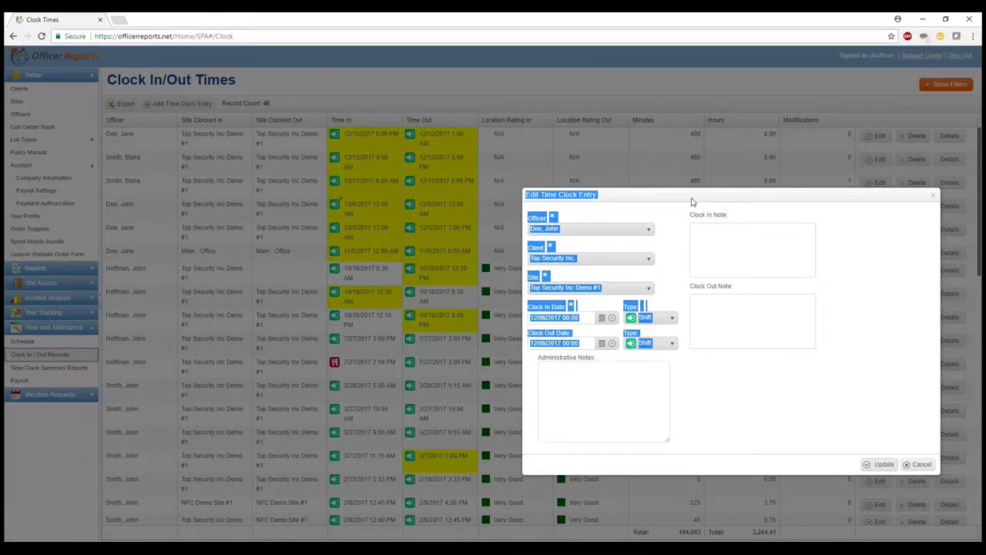
pyautogui.moveTo(652, 194); pyautogui.dragTo(415, 170)
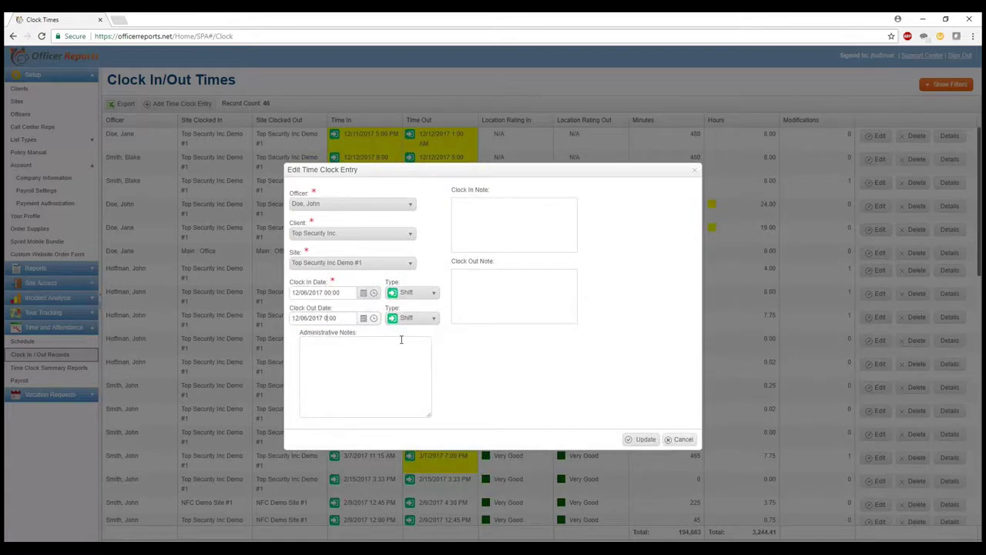
pyautogui.write('8')
pyautogui.click(630, 438)
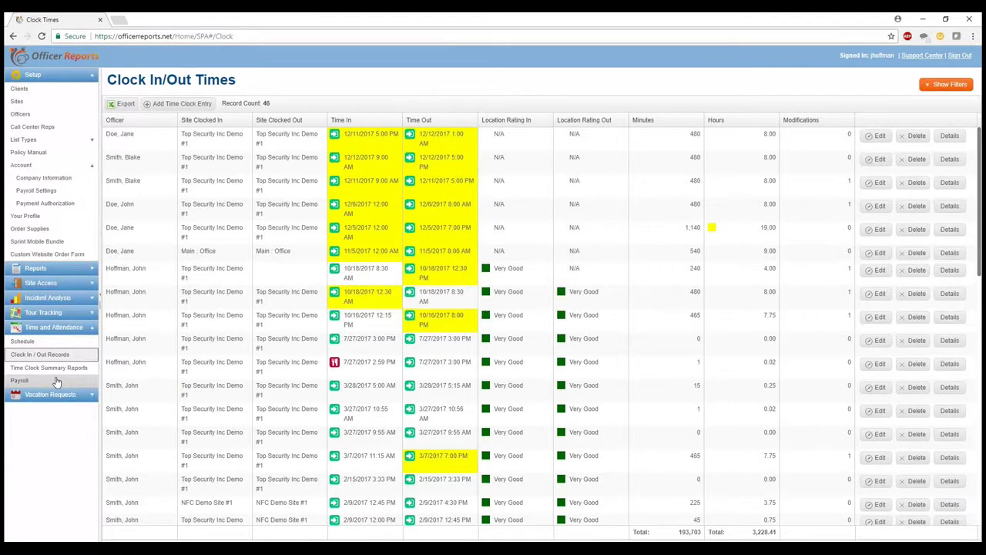
# Load the Payroll hour summary for the 11/27/2017 - 12/10/2017 pay period
pyautogui.click(56, 381)
pyautogui.click(323, 102)
pyautogui.click(291, 138)
pyautogui.click(377, 105)
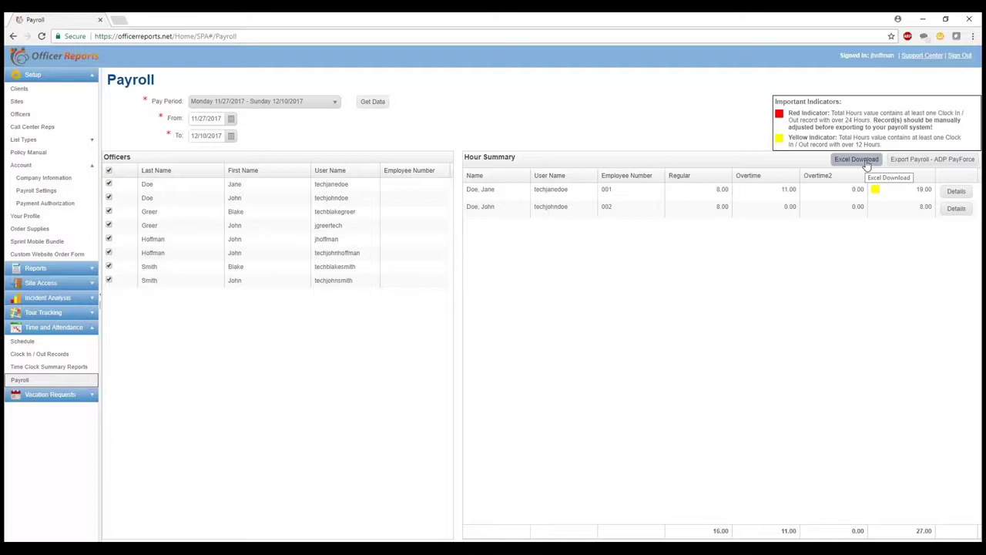
# Download the hour summary as PayrollData.xlsx and open the workbook in Excel
pyautogui.click(867, 161)
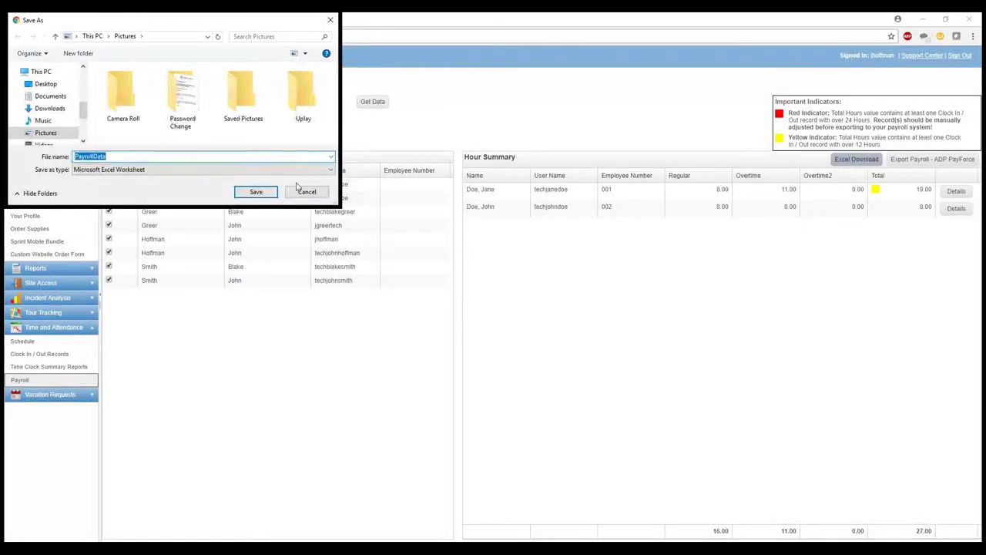
pyautogui.click(248, 189)
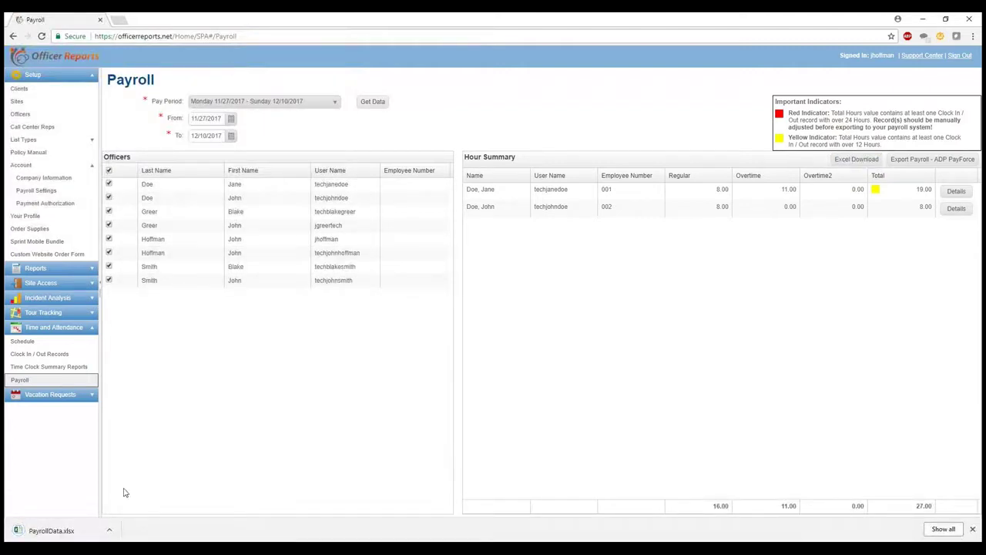
pyautogui.moveTo(76, 531); pyautogui.dragTo(76, 535)
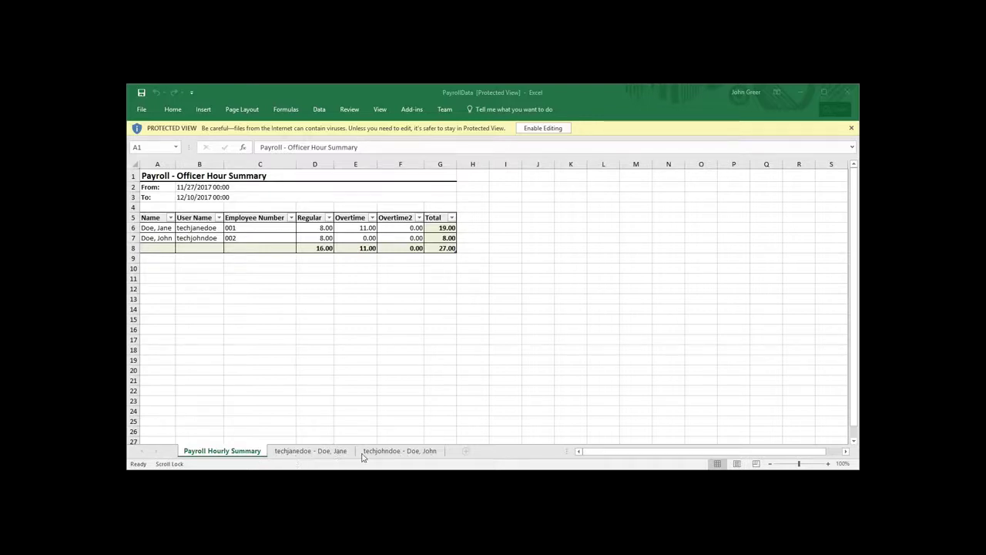
# Switch to the first officer's detail sheet with the 19.00-hour Tuesday 12/05/2017 entry
pyautogui.click(322, 452)
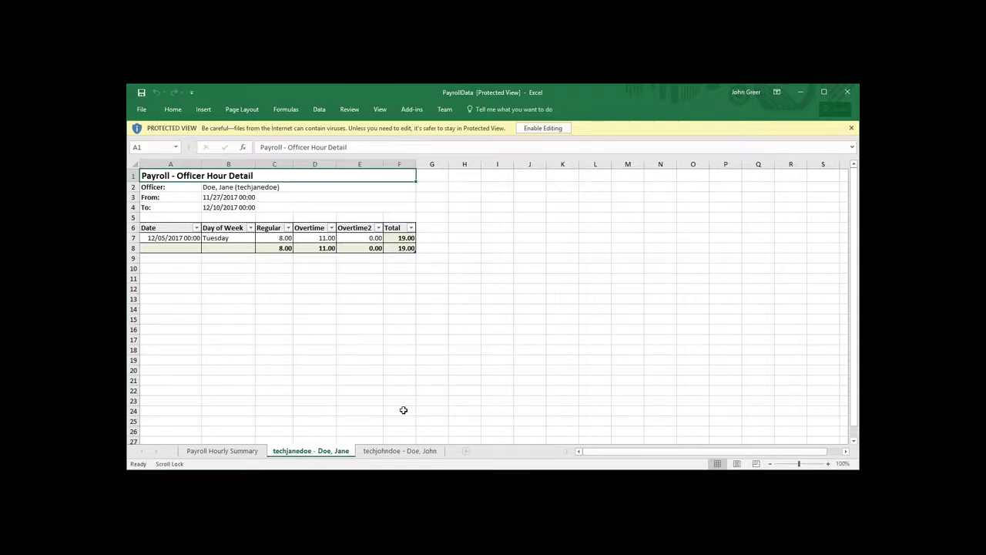
# Switch to the second officer's detail sheet with the corrected 8.00-hour Wednesday entry
pyautogui.click(416, 456)
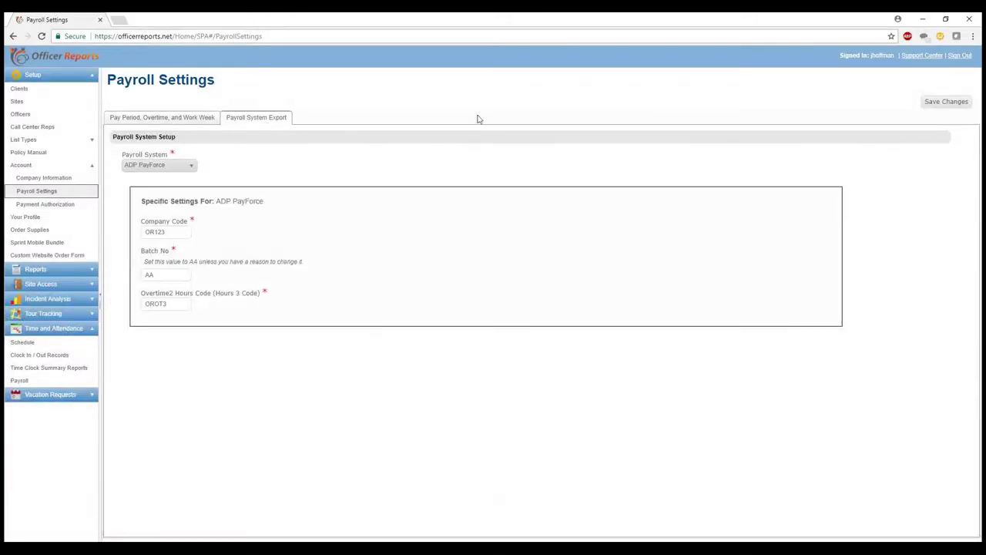
# Review the Payroll System dropdown choices and leave ADP PayForce selected
pyautogui.click(183, 169)
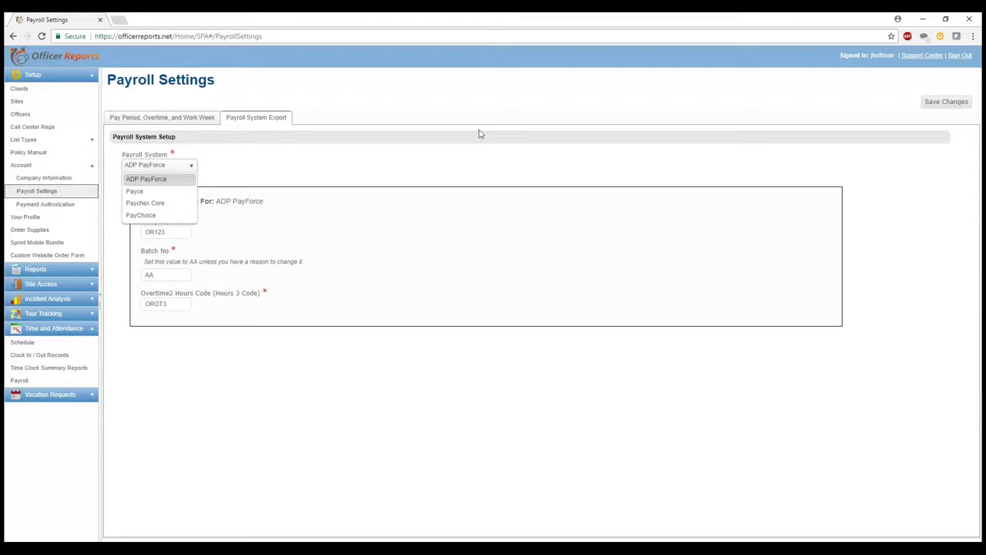
pyautogui.click(515, 105)
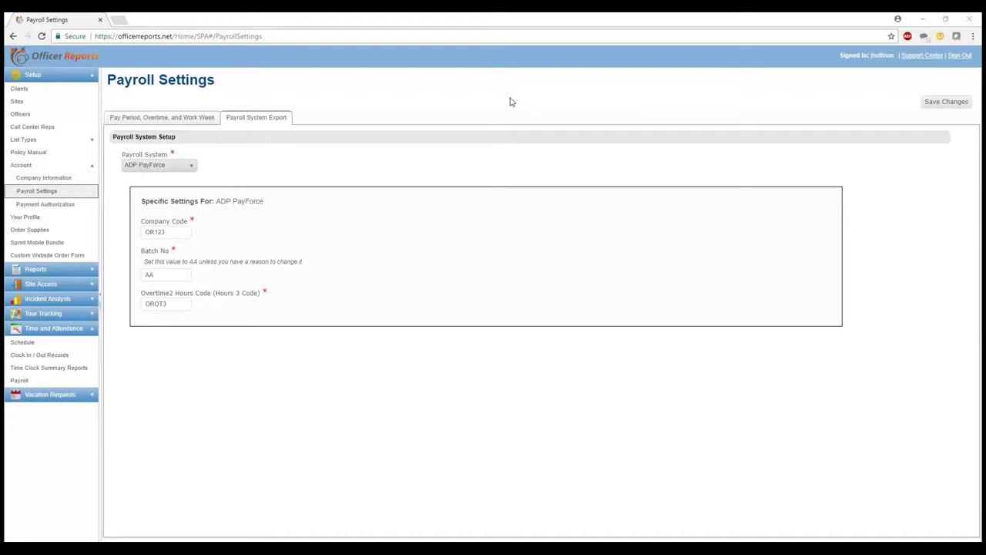